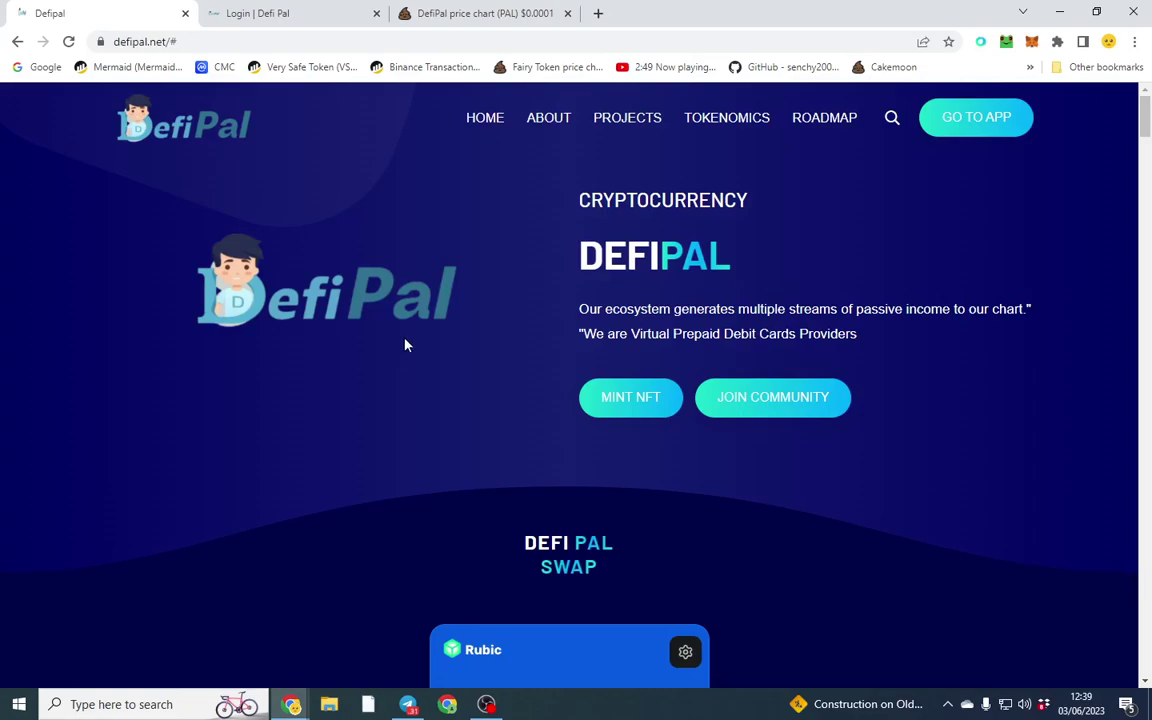
Step: Scroll through the page, then move the DefiPal price chart tab into second place
scroll(405, 342, down, 10)
scroll(345, 372, down, 5)
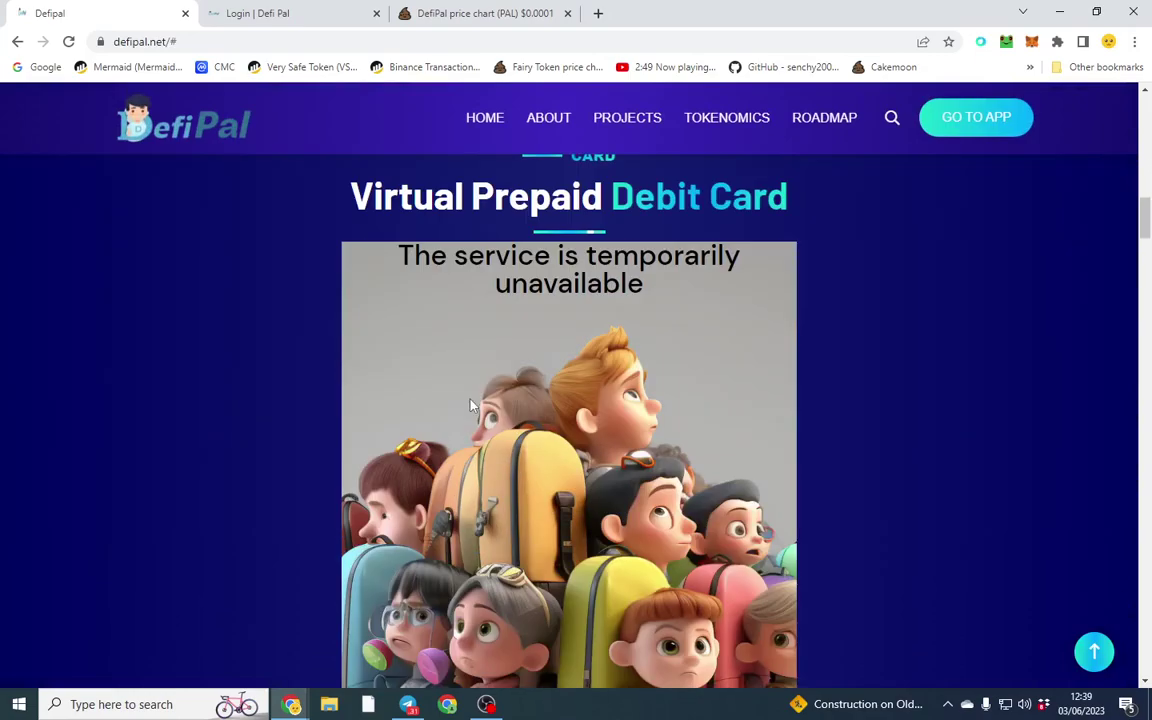
scroll(161, 475, down, 8)
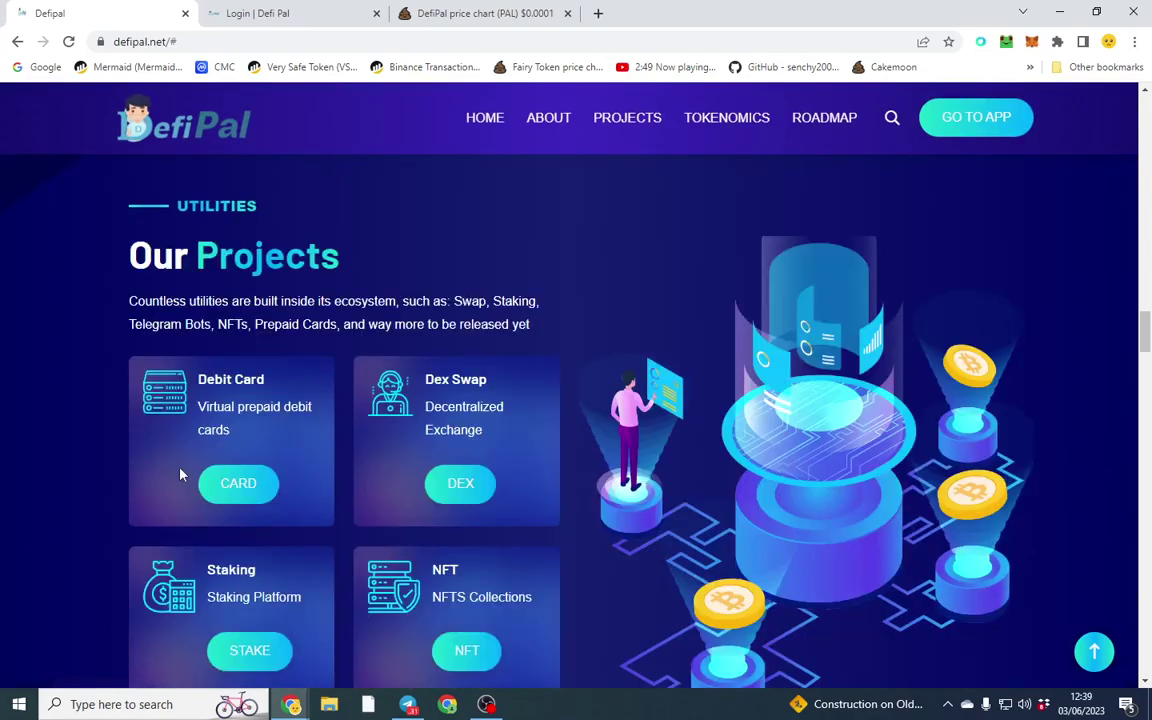
scroll(180, 473, up, 4)
scroll(291, 463, down, 3)
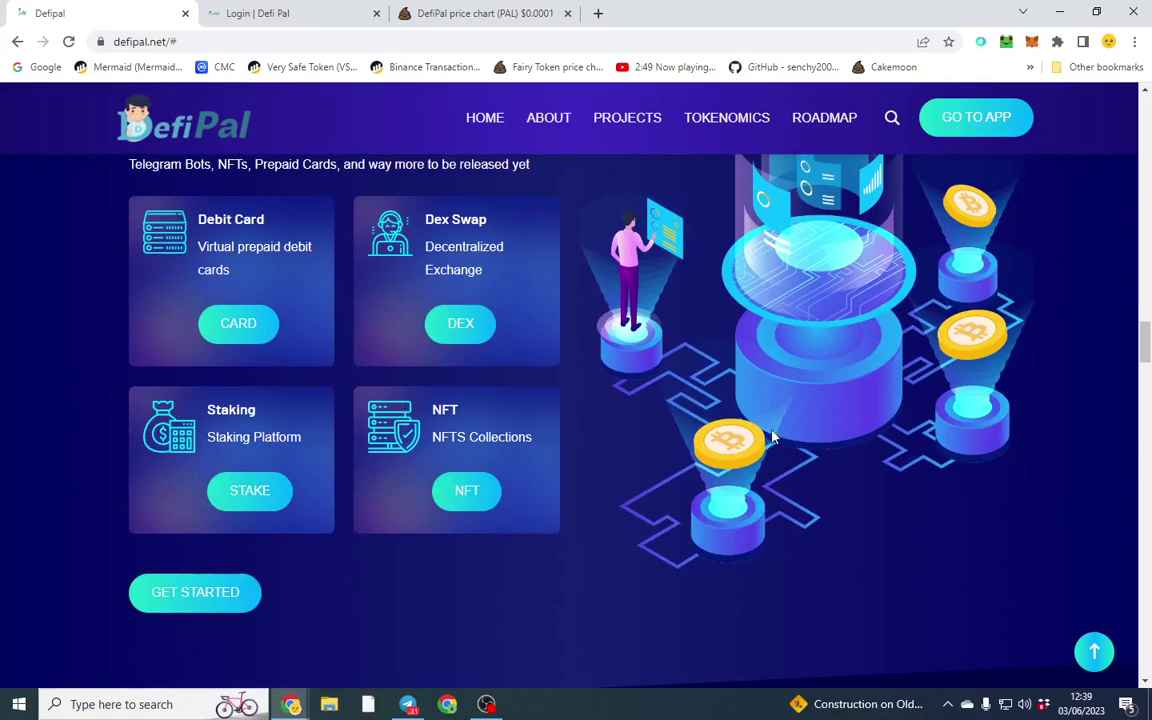
scroll(775, 439, down, 5)
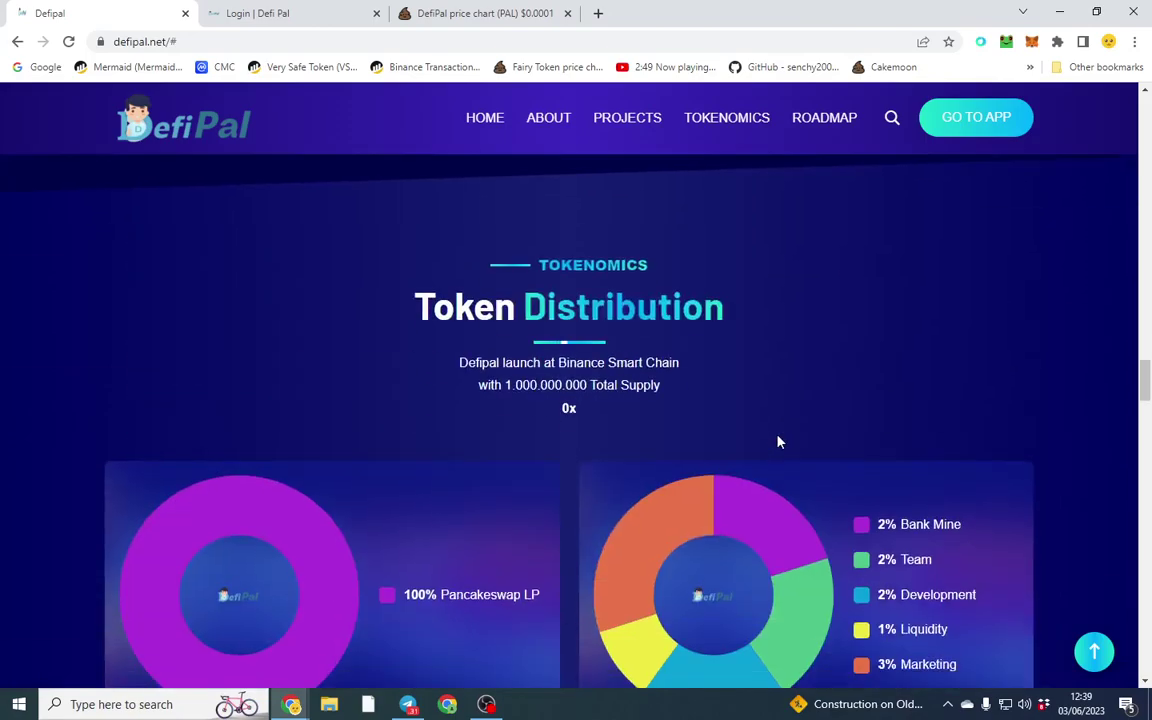
scroll(779, 438, down, 5)
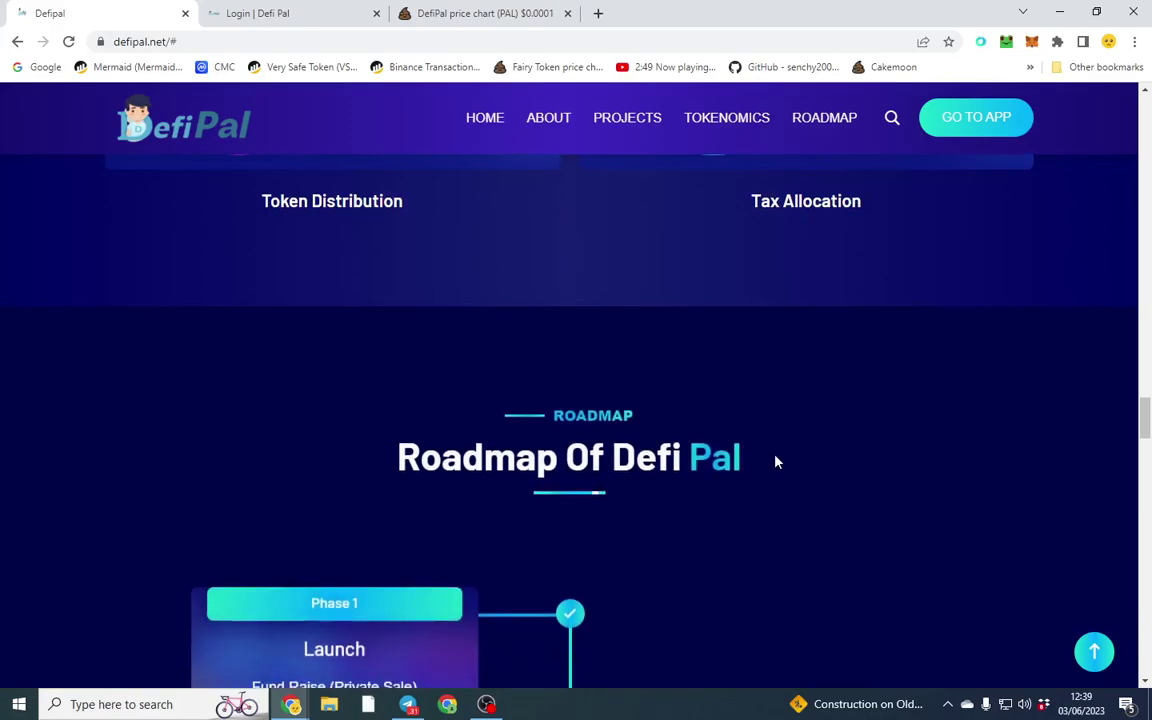
scroll(777, 463, down, 10)
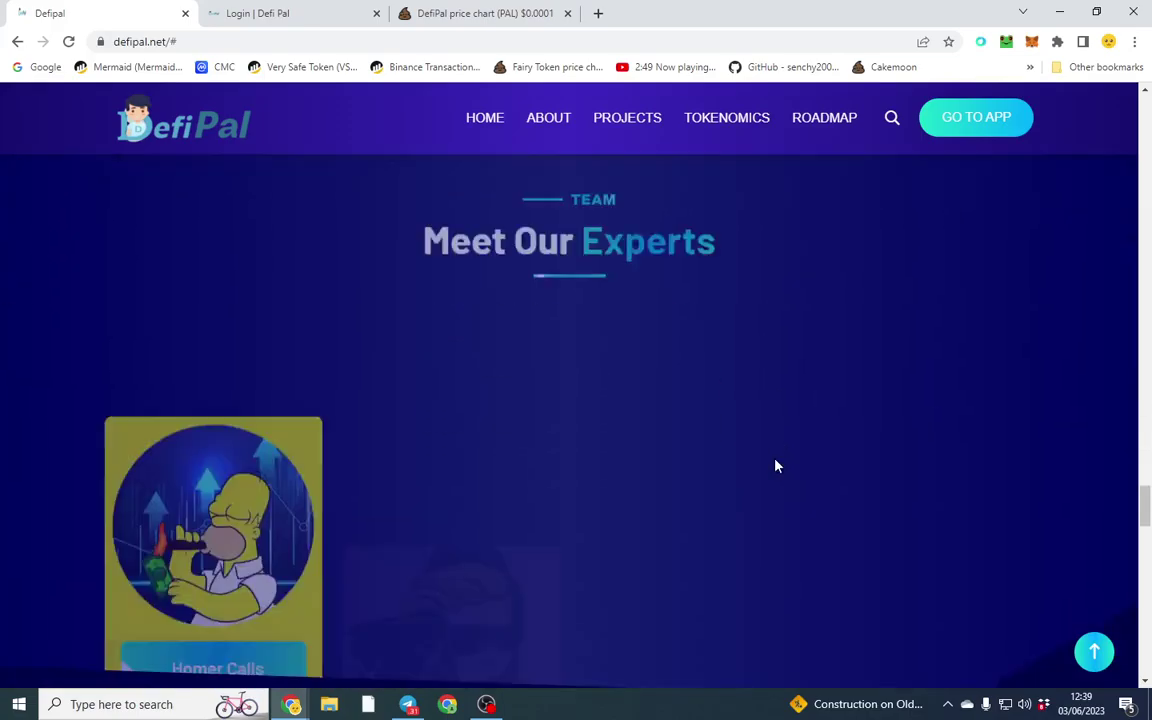
scroll(777, 466, up, 20)
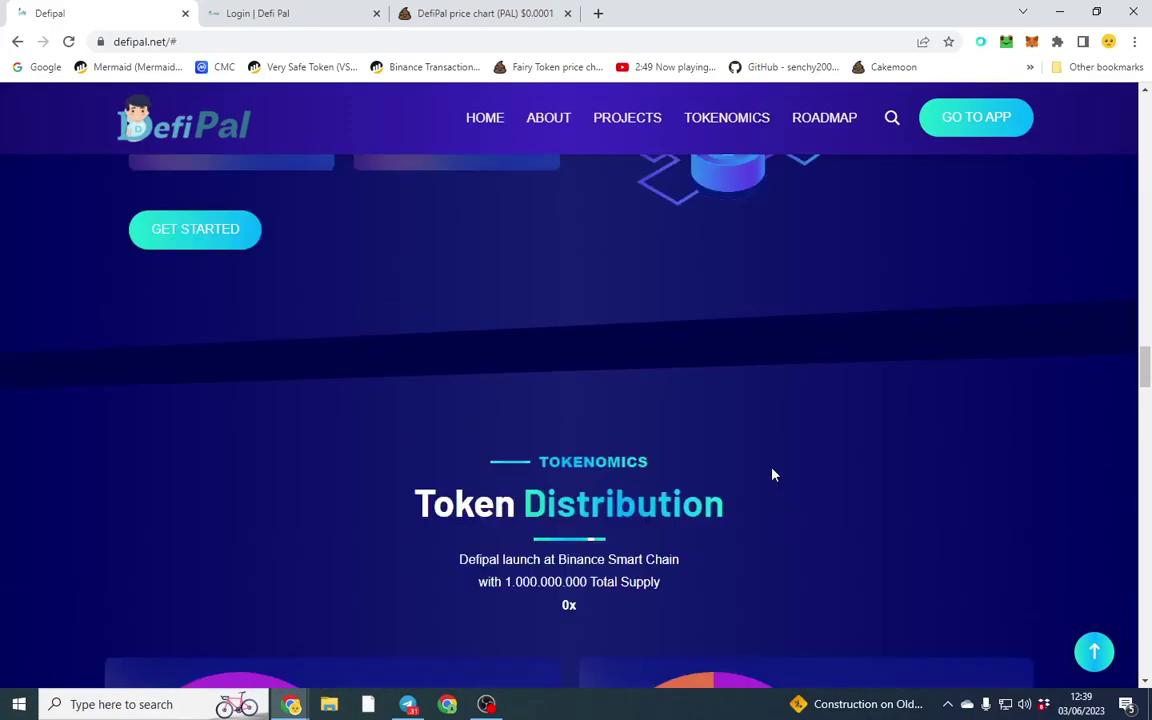
scroll(760, 468, up, 15)
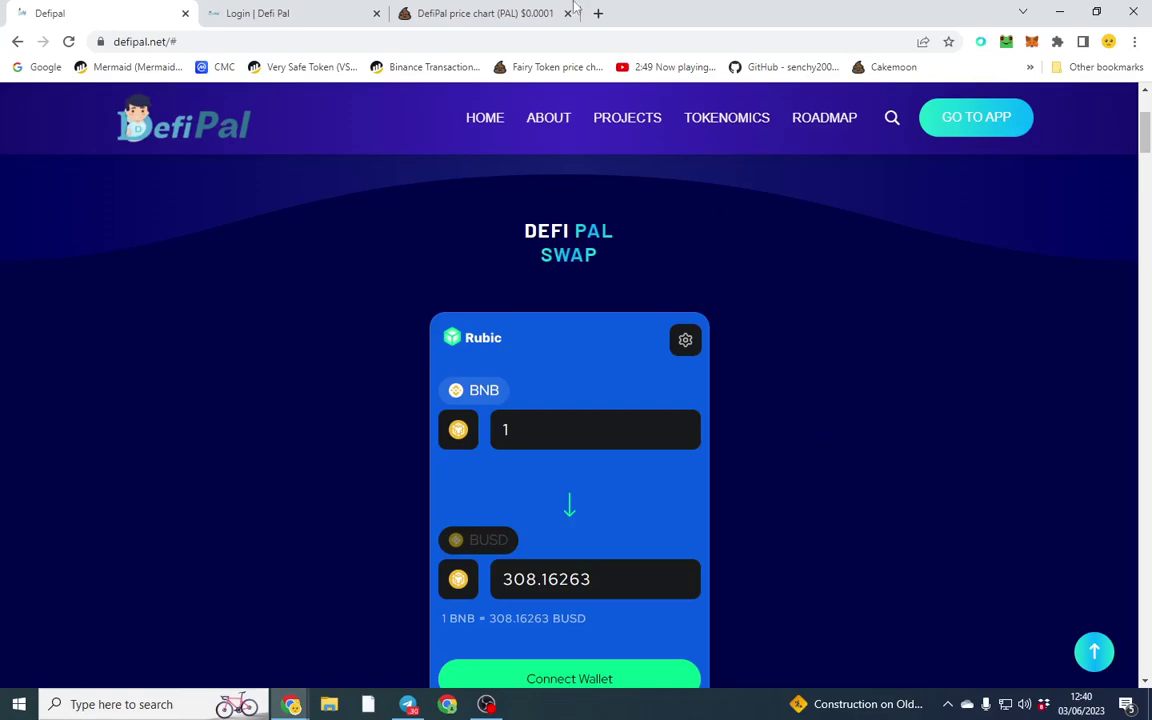
drag(480, 13, 290, 13)
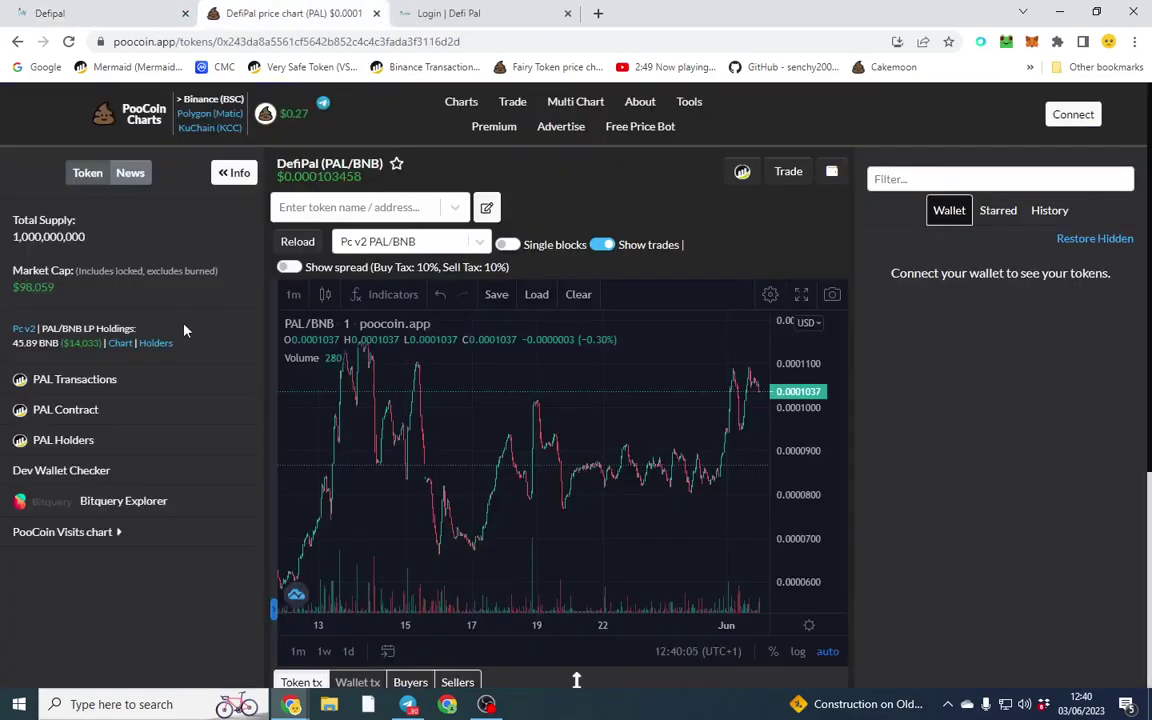
Step: Switch the PAL/BNB chart to 4-hour candles and pan it slightly left
scroll(230, 312, down, 3)
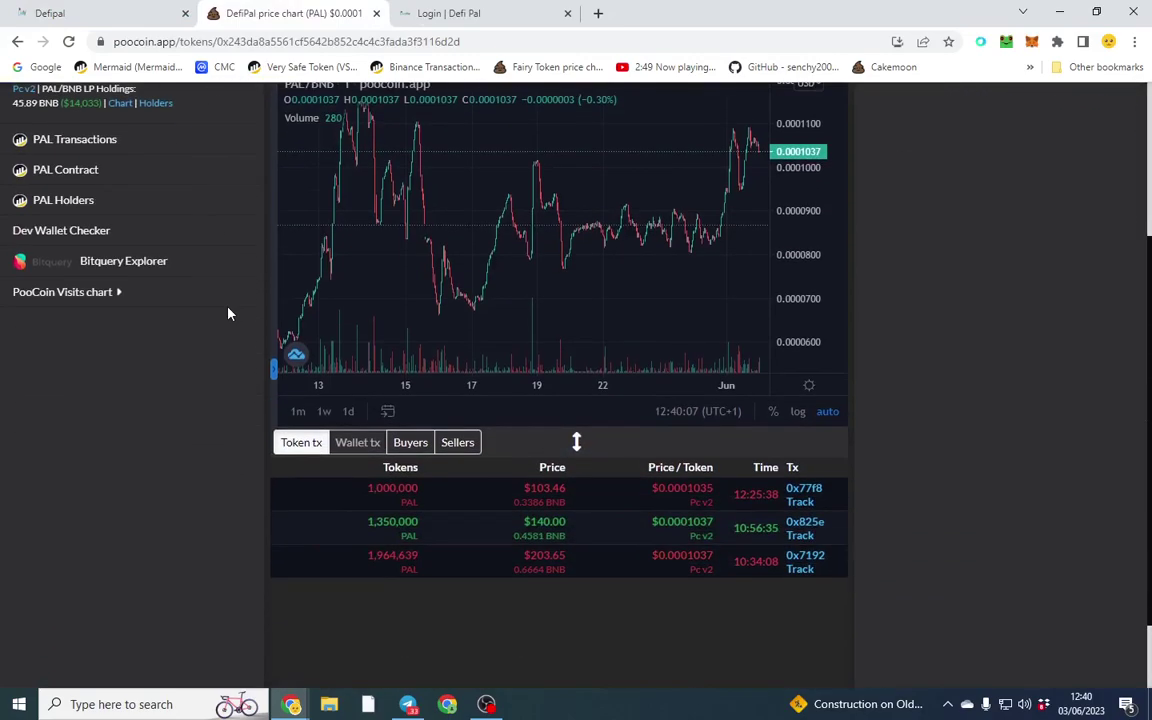
scroll(230, 312, up, 3)
click(295, 293)
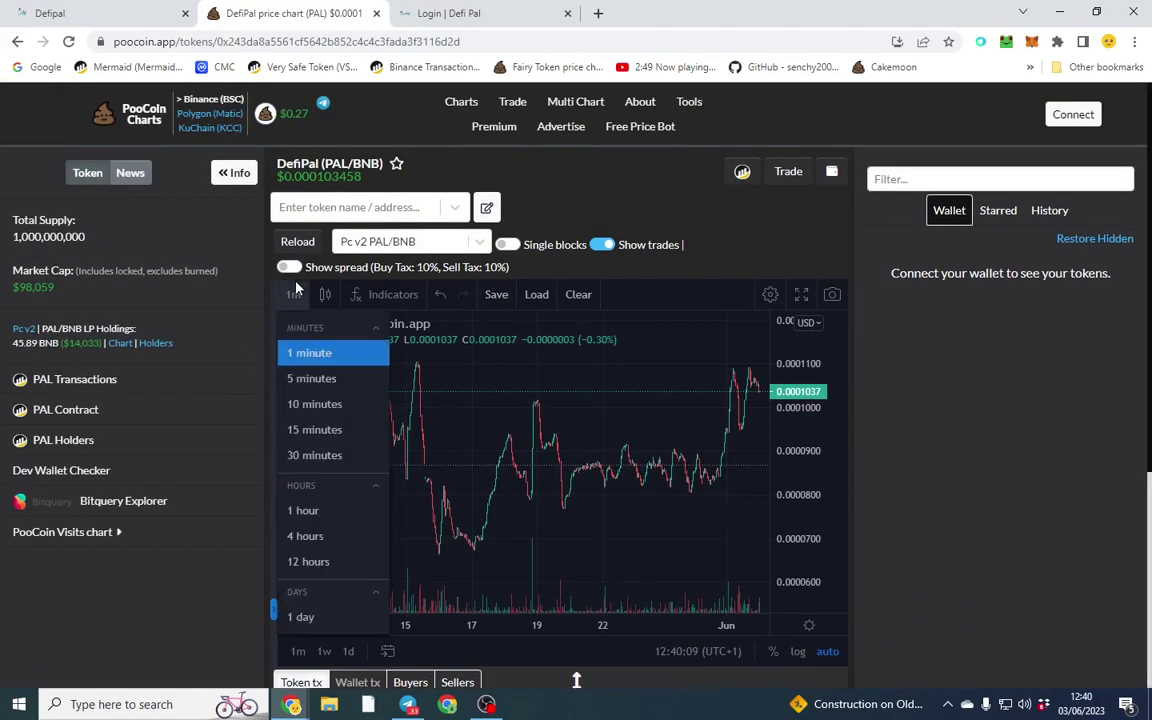
click(310, 536)
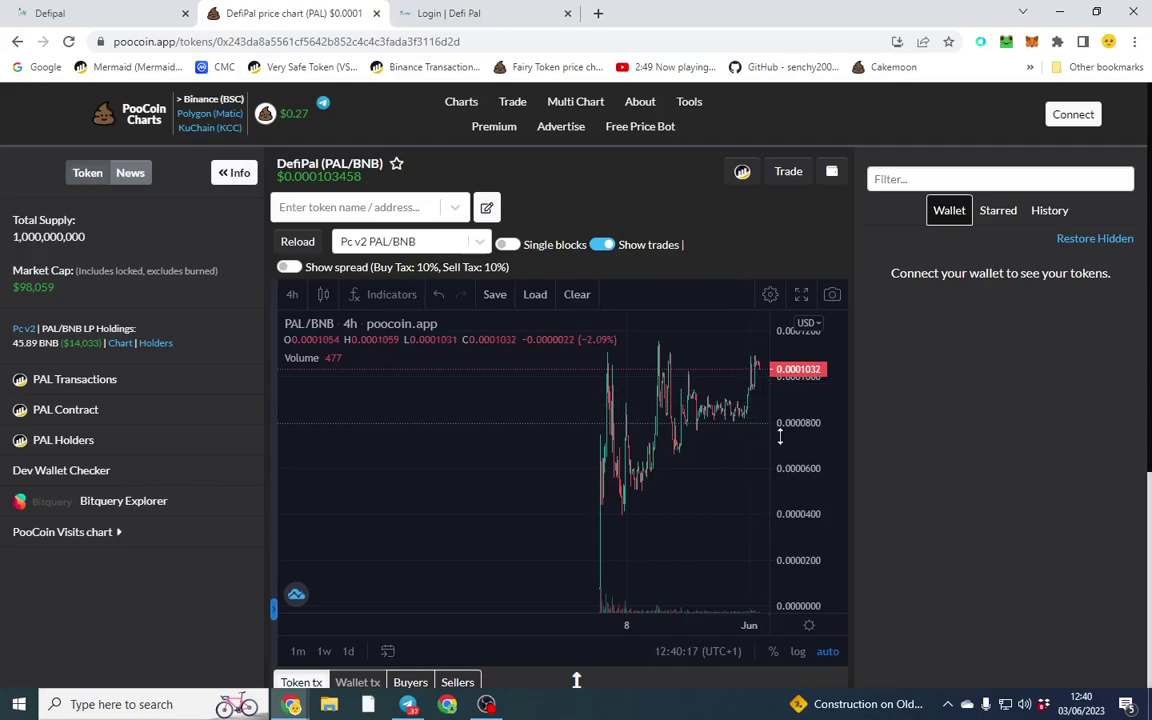
drag(683, 466, 582, 467)
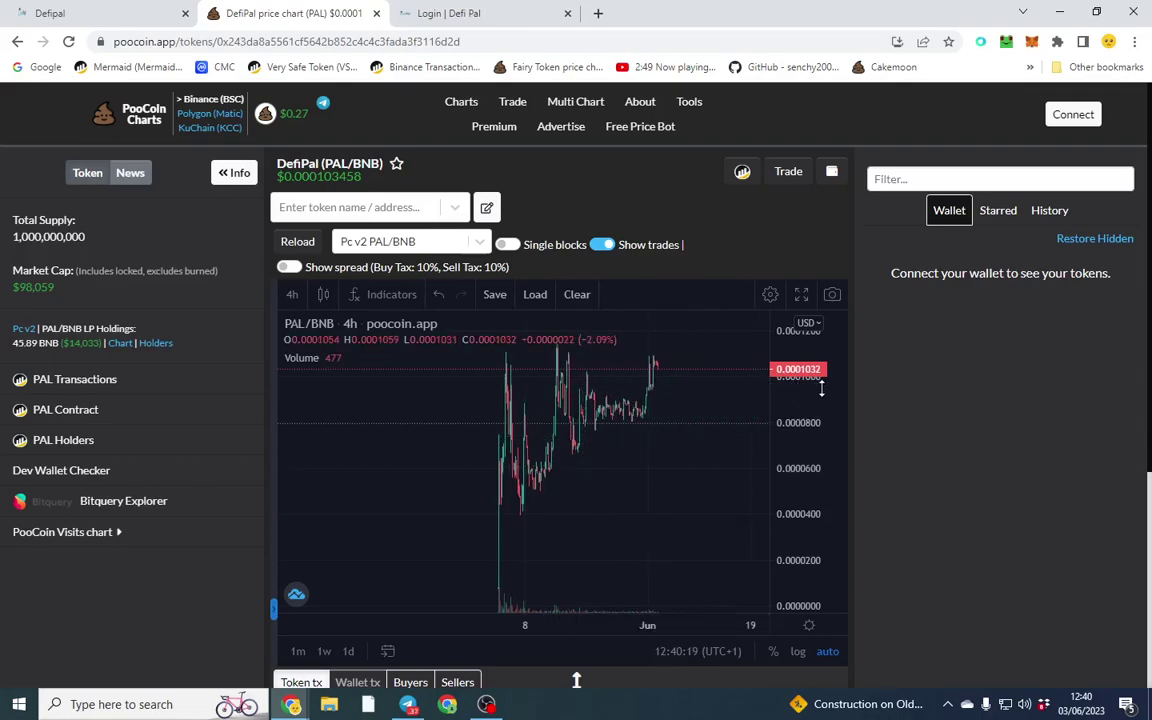
scroll(993, 397, down, 3)
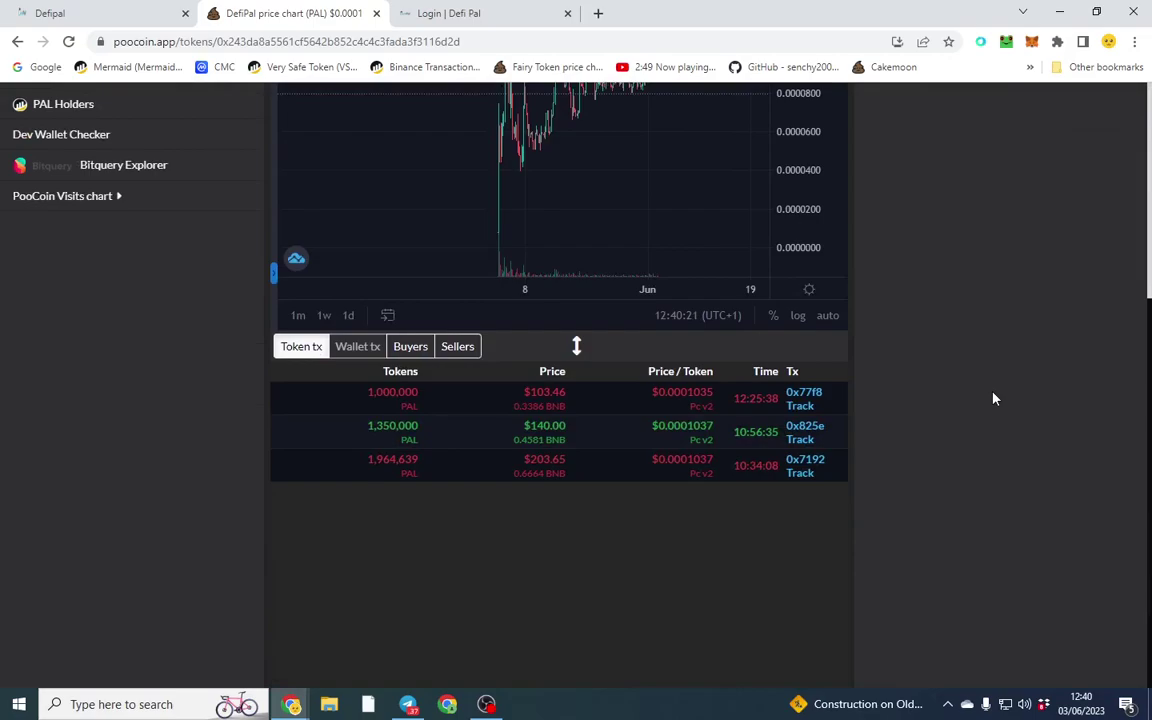
scroll(993, 399, up, 2)
scroll(993, 399, up, 1)
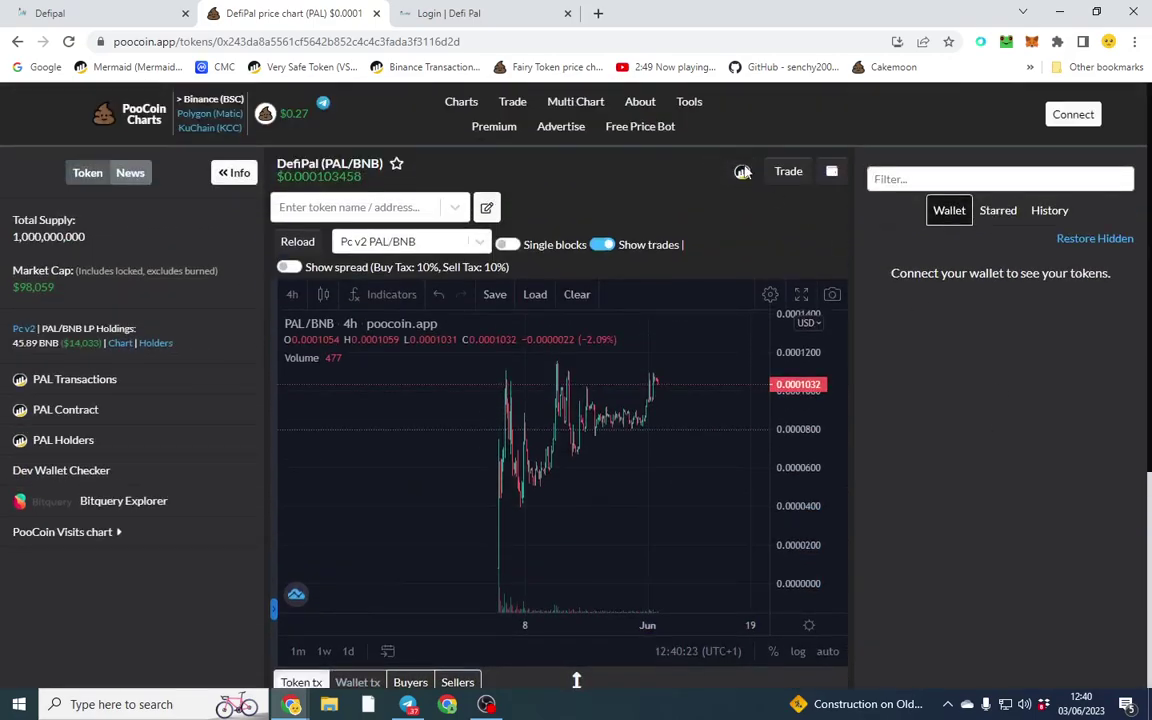
Step: Open DefiPal's BscScan token page, highlight its 269 holders, then return to the PAL chart
click(740, 170)
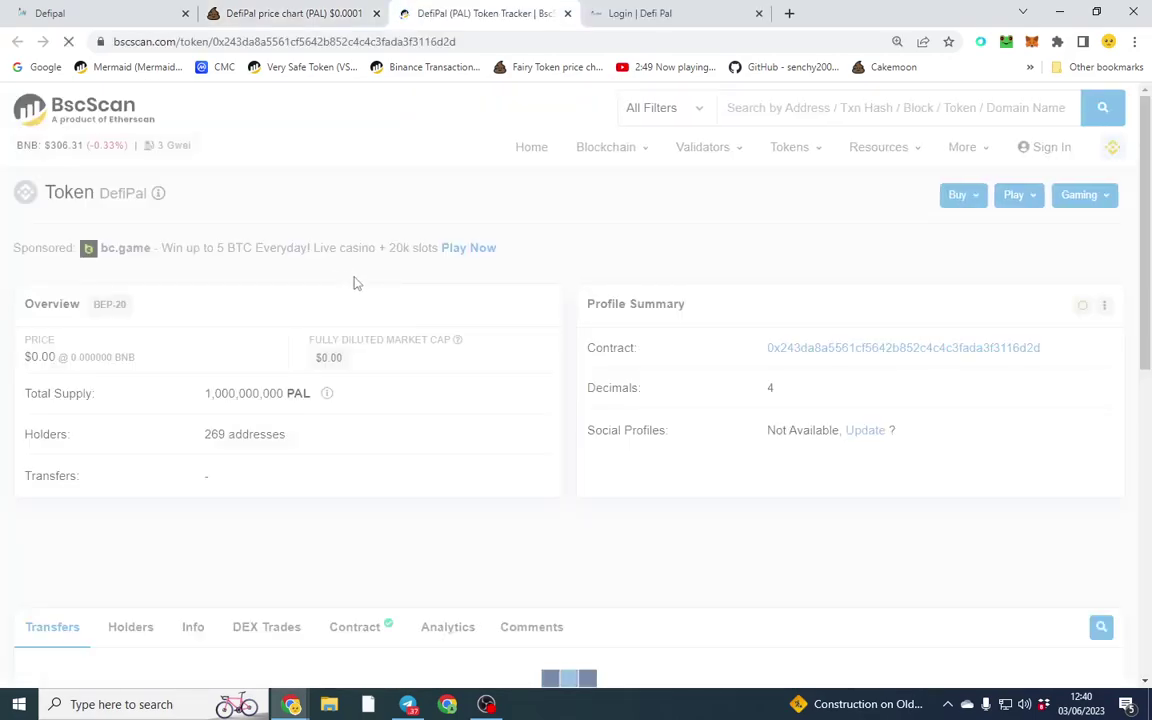
drag(321, 437, 14, 447)
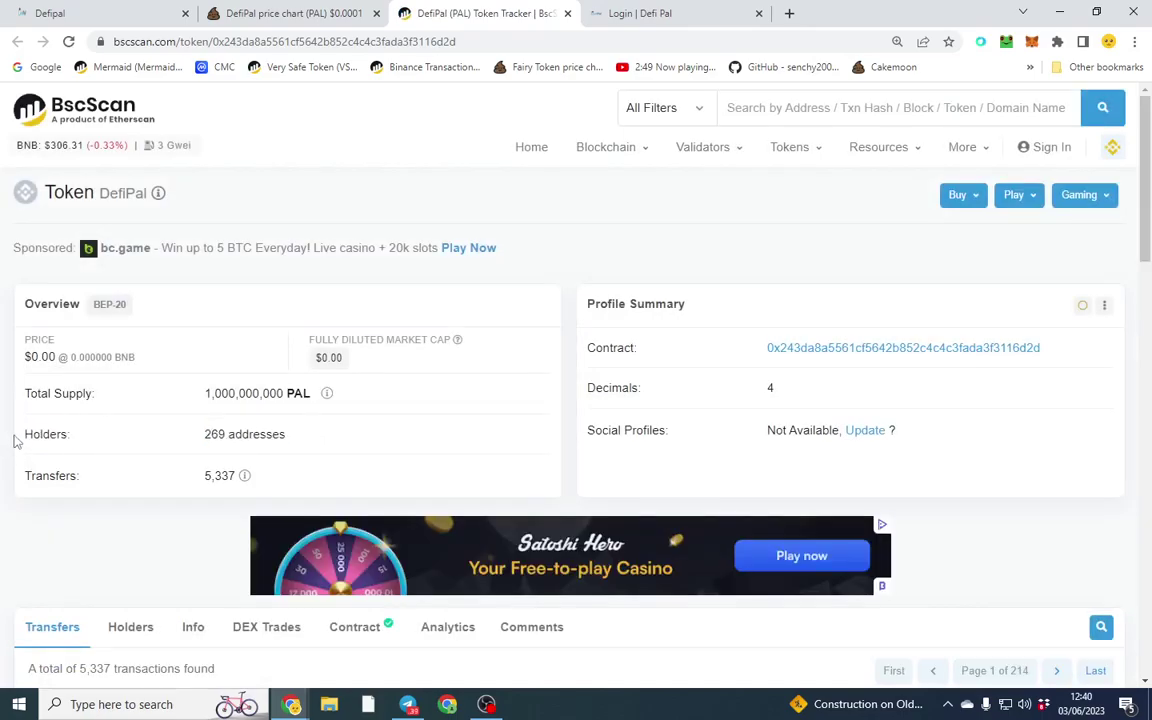
drag(14, 441, 348, 443)
click(251, 8)
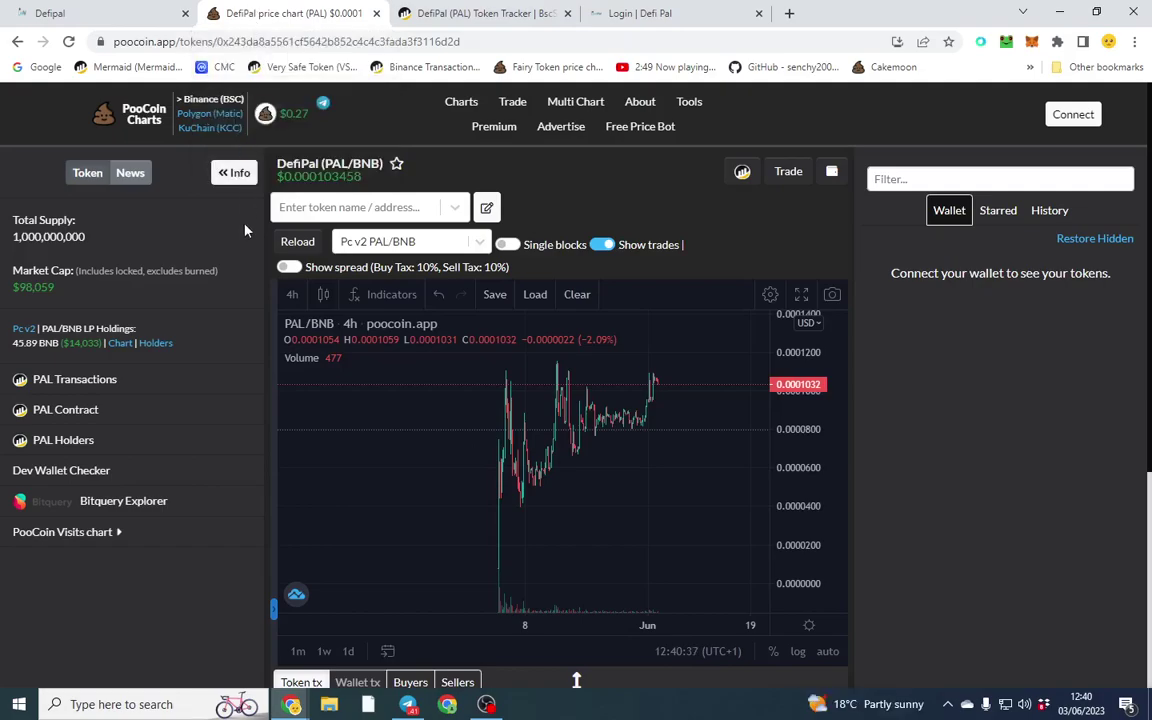
Step: On the Login | Defi Pal tab, log in with the account e-mail and password
click(640, 12)
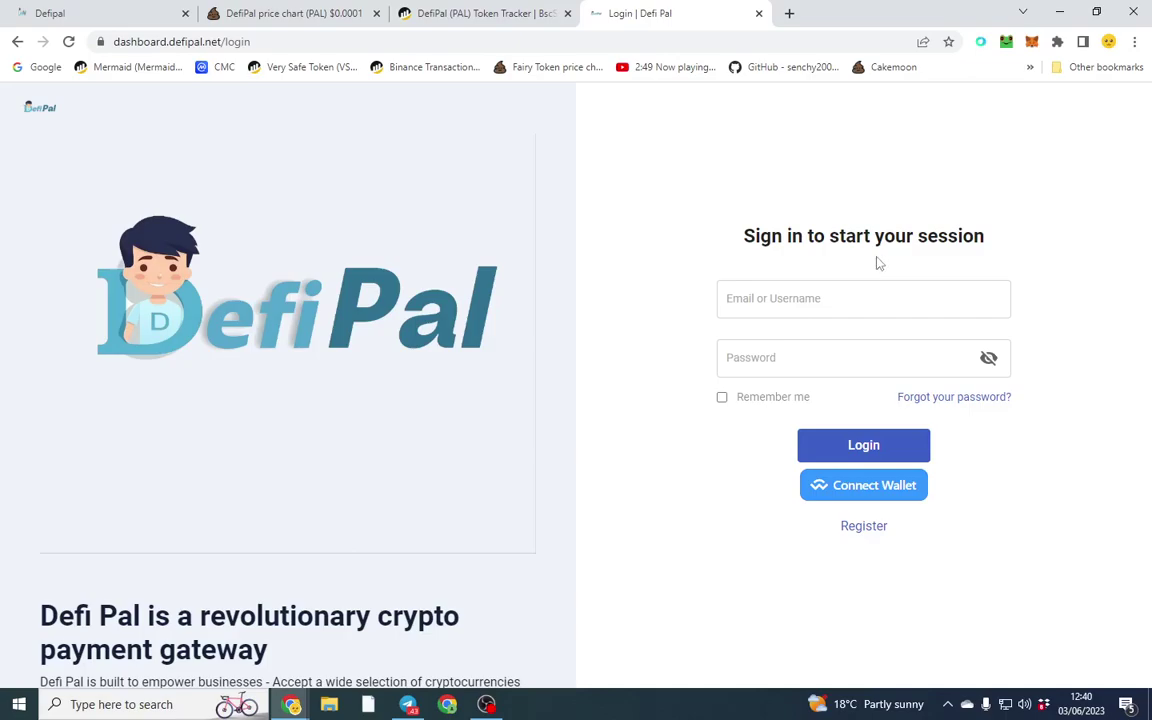
click(884, 302)
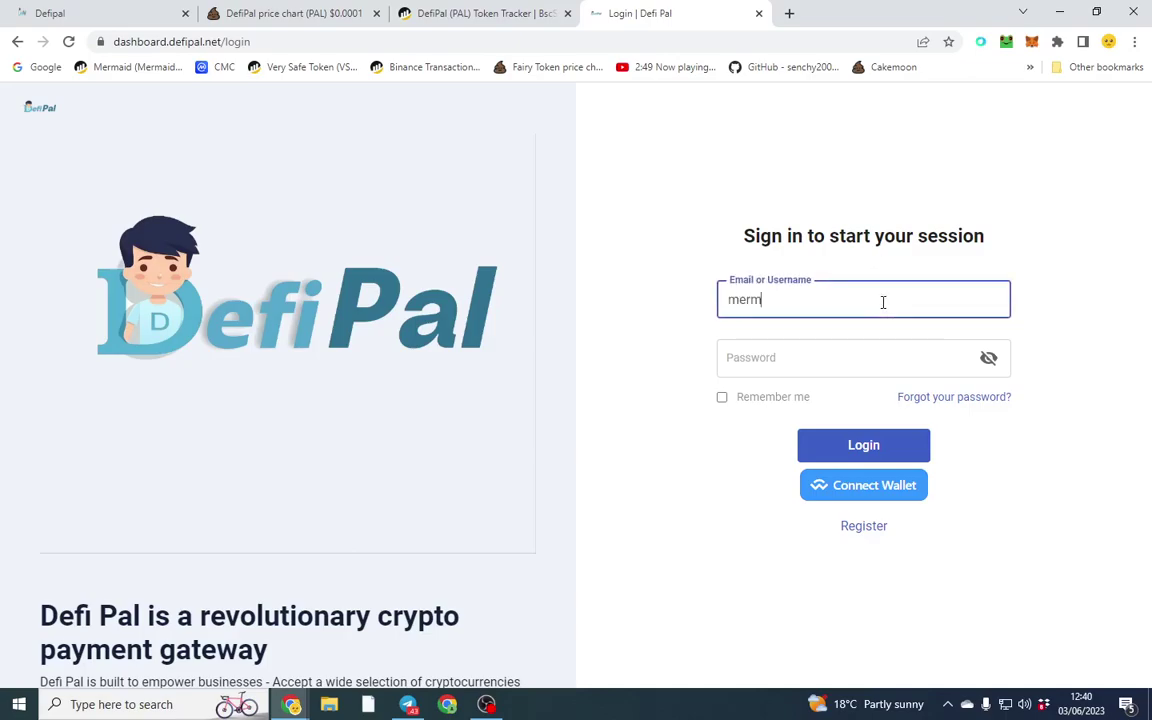
key(Tab)
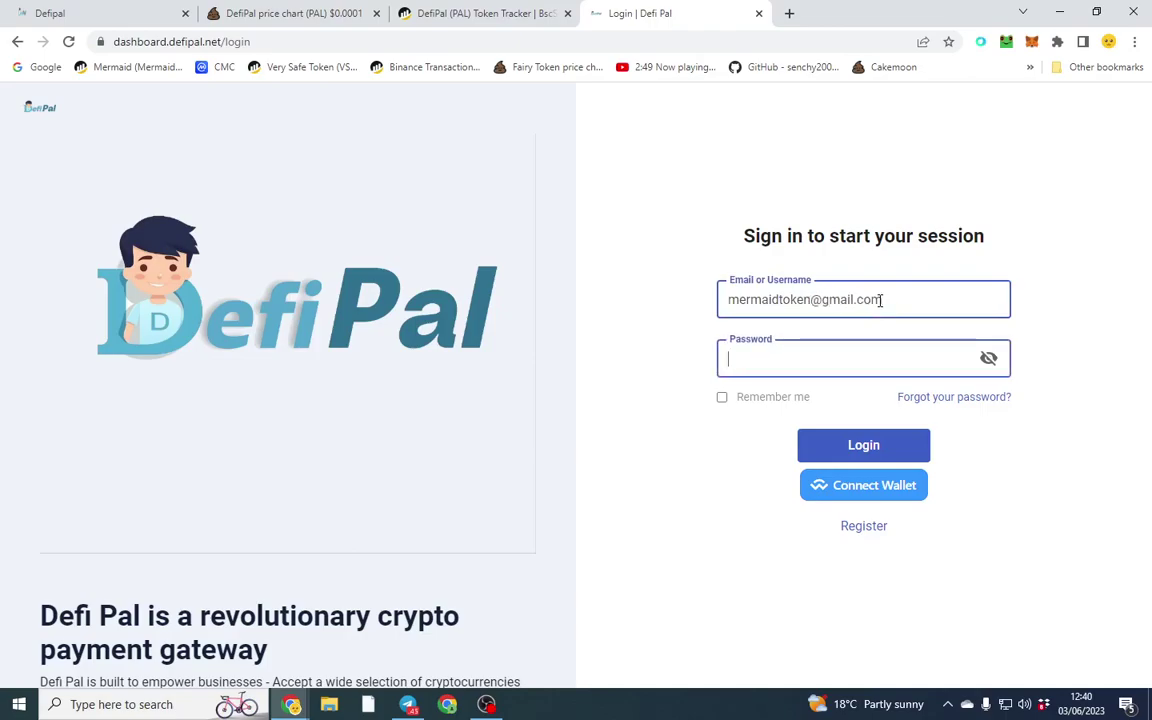
text(•••••••••)
click(893, 449)
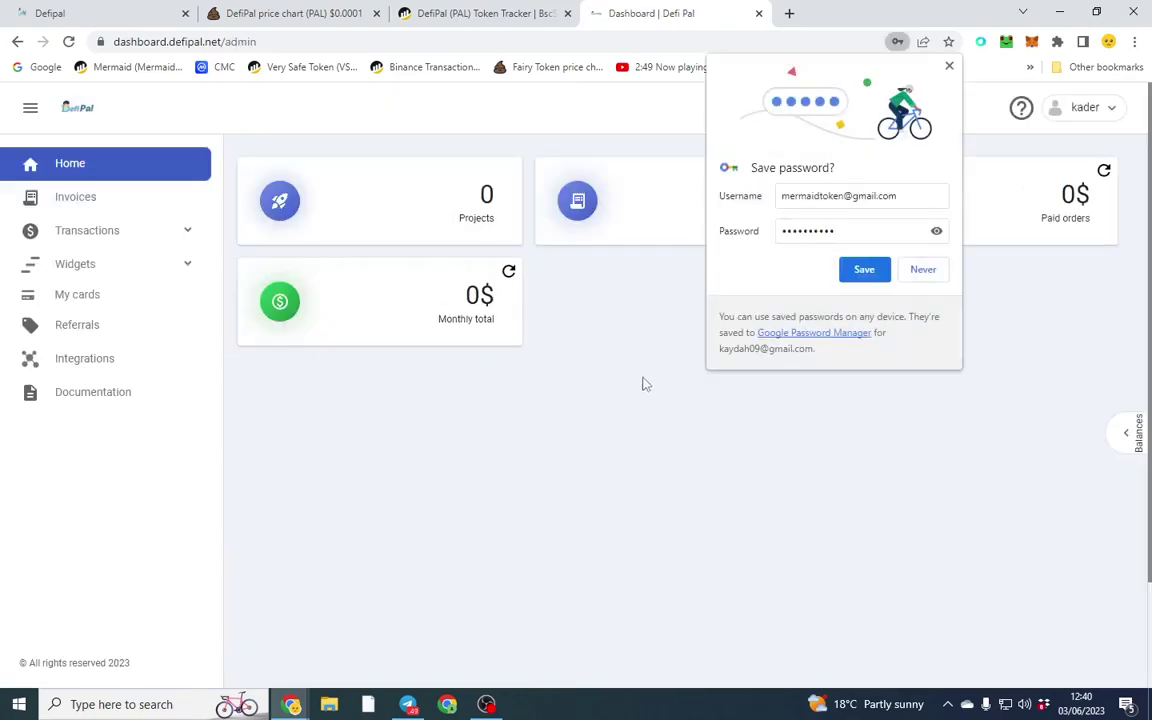
Step: Dismiss the save-password prompt, go to My cards, and choose Apply for physical card
click(949, 66)
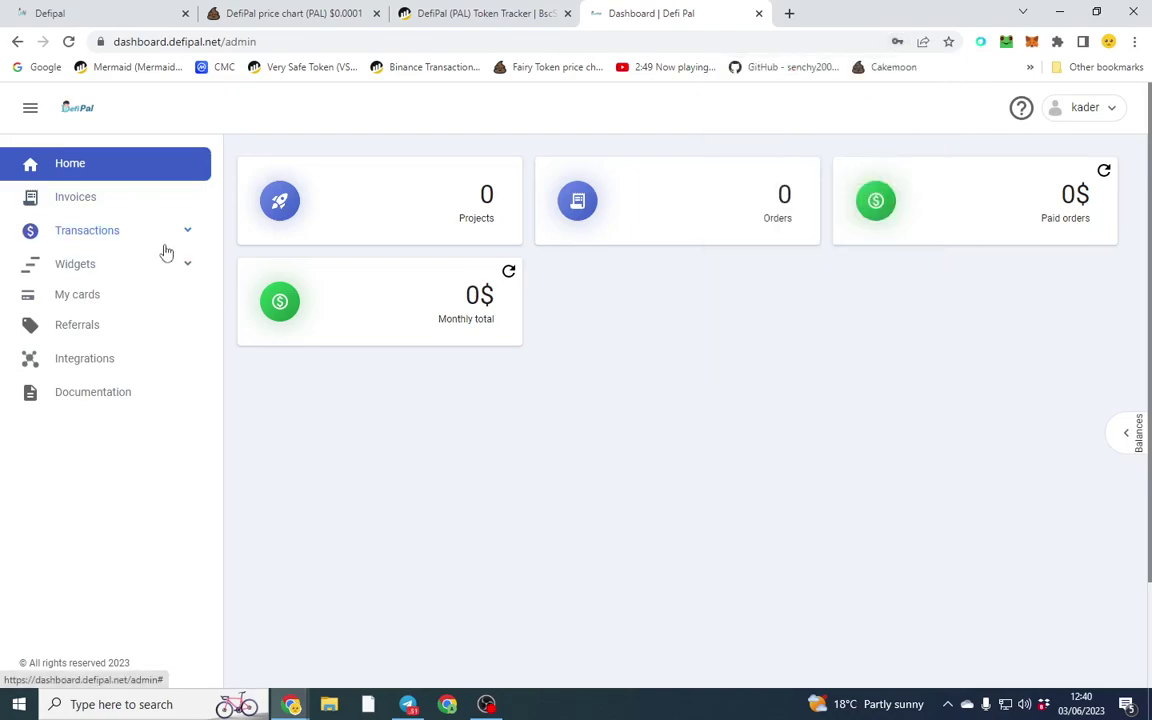
click(165, 297)
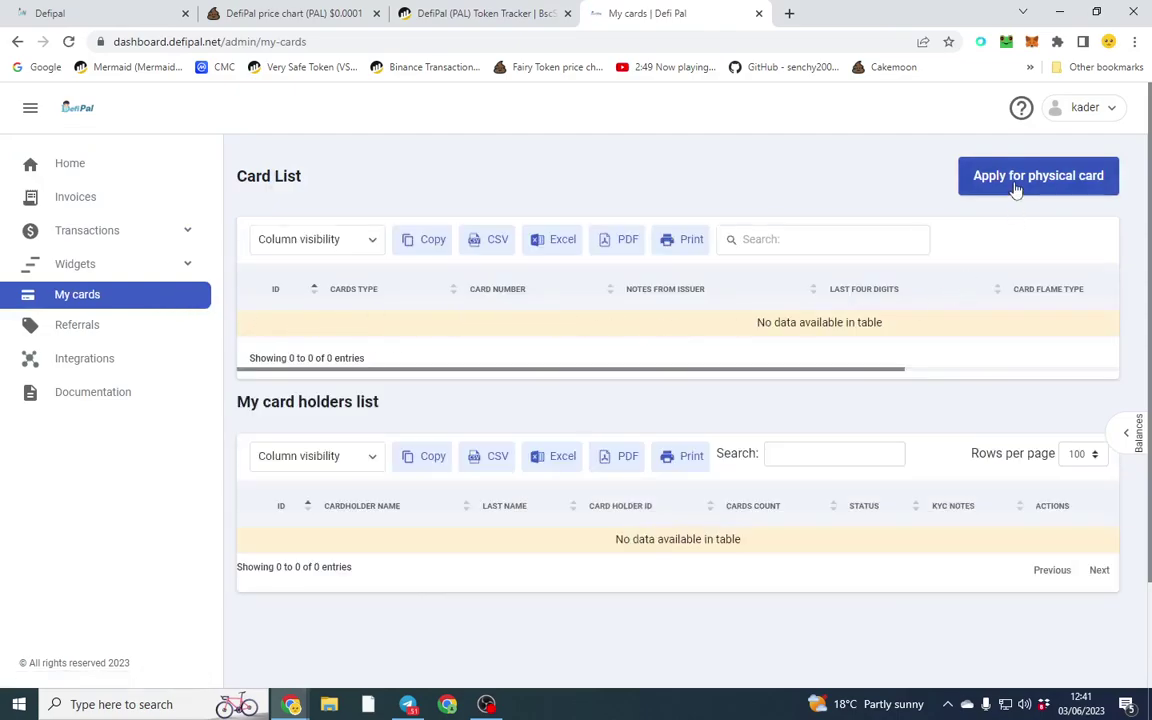
click(1016, 187)
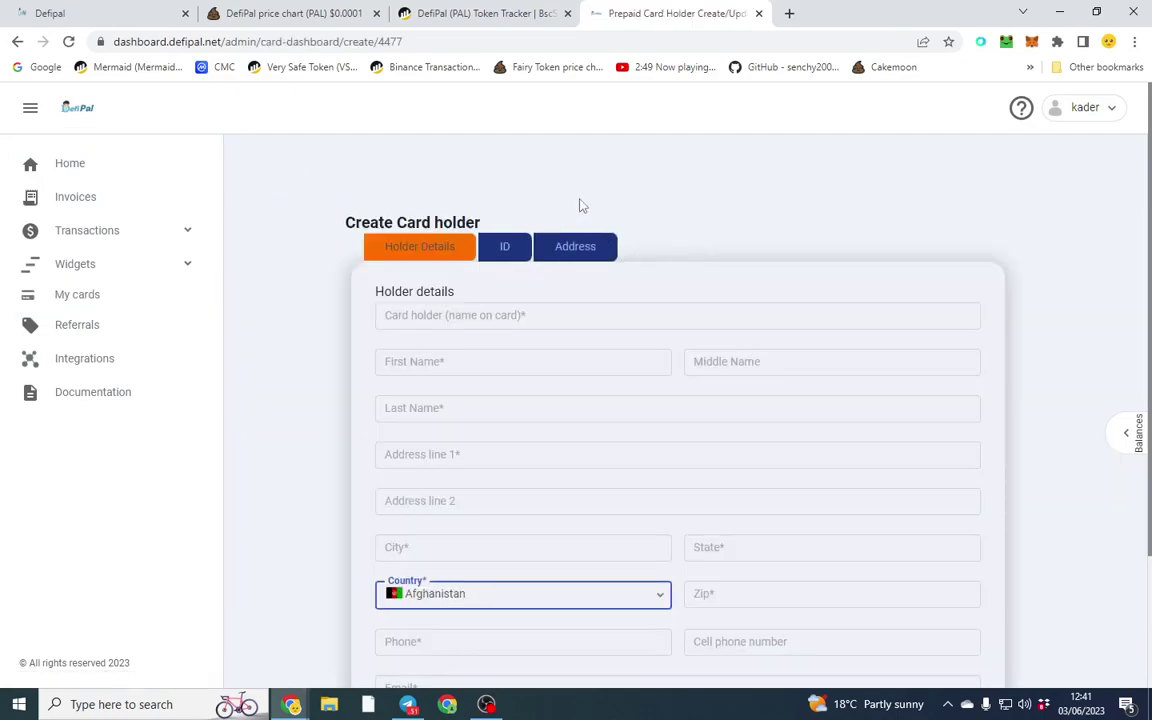
Step: Scroll through the Create Card holder form's fields, then expand Transactions in the sidebar
scroll(268, 232, down, 1)
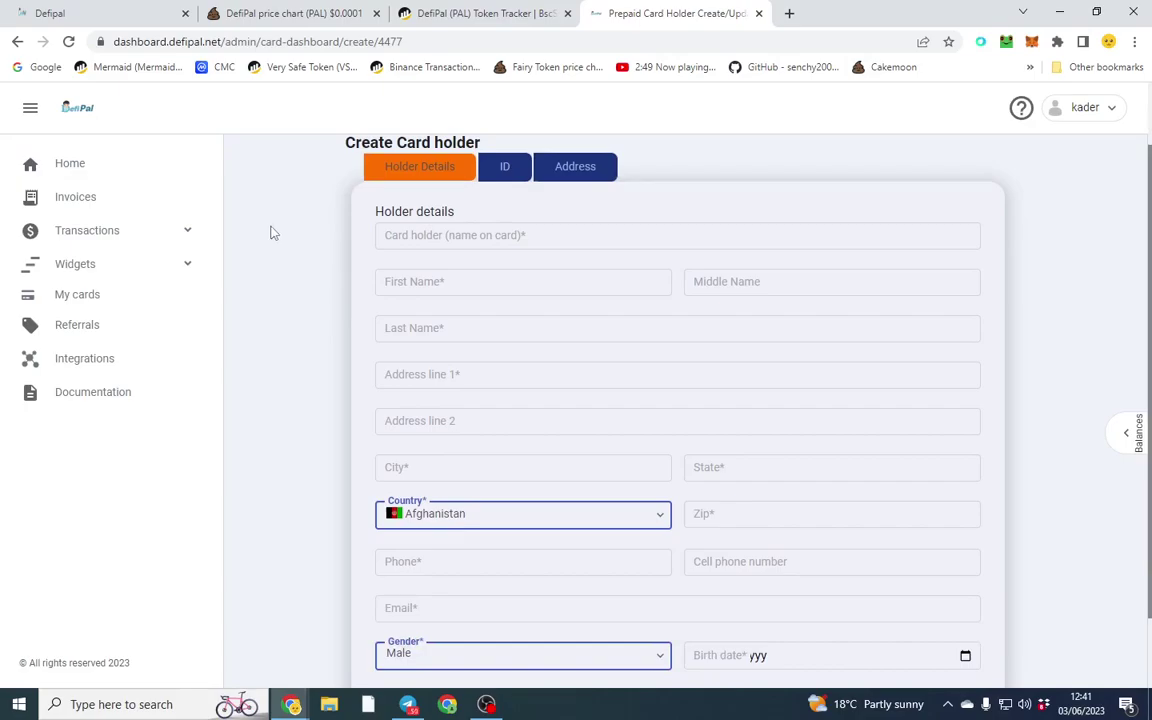
scroll(262, 231, down, 1)
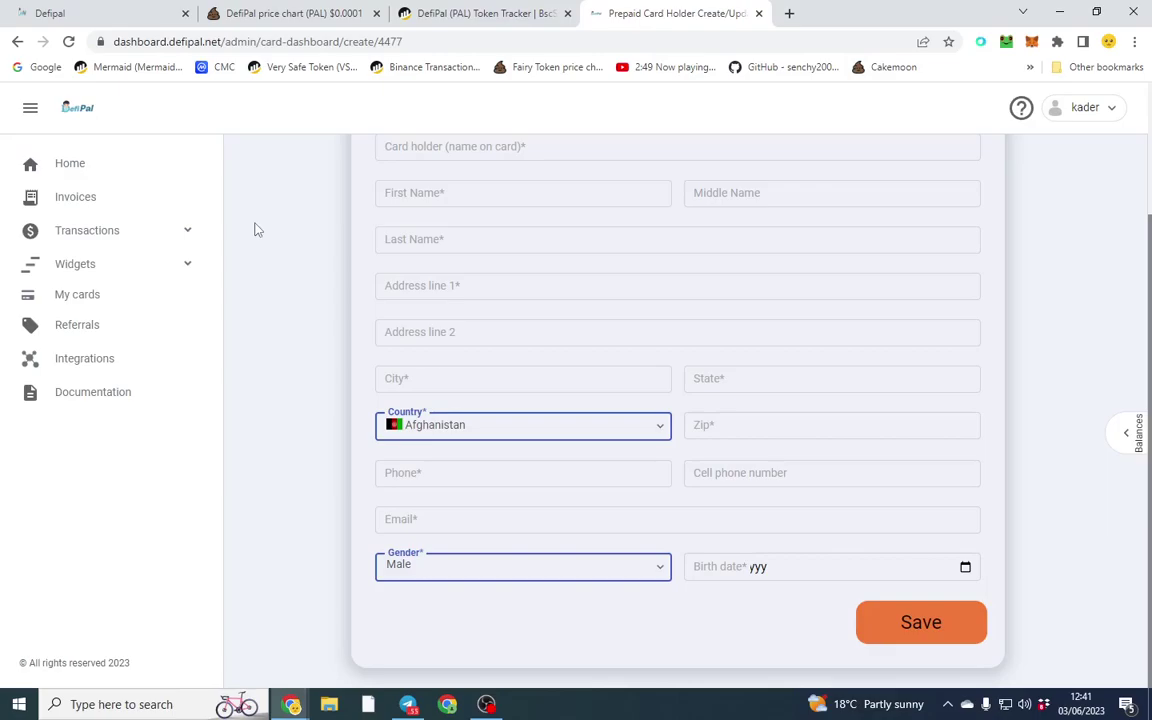
scroll(262, 324, up, 2)
scroll(287, 379, down, 2)
scroll(297, 362, up, 2)
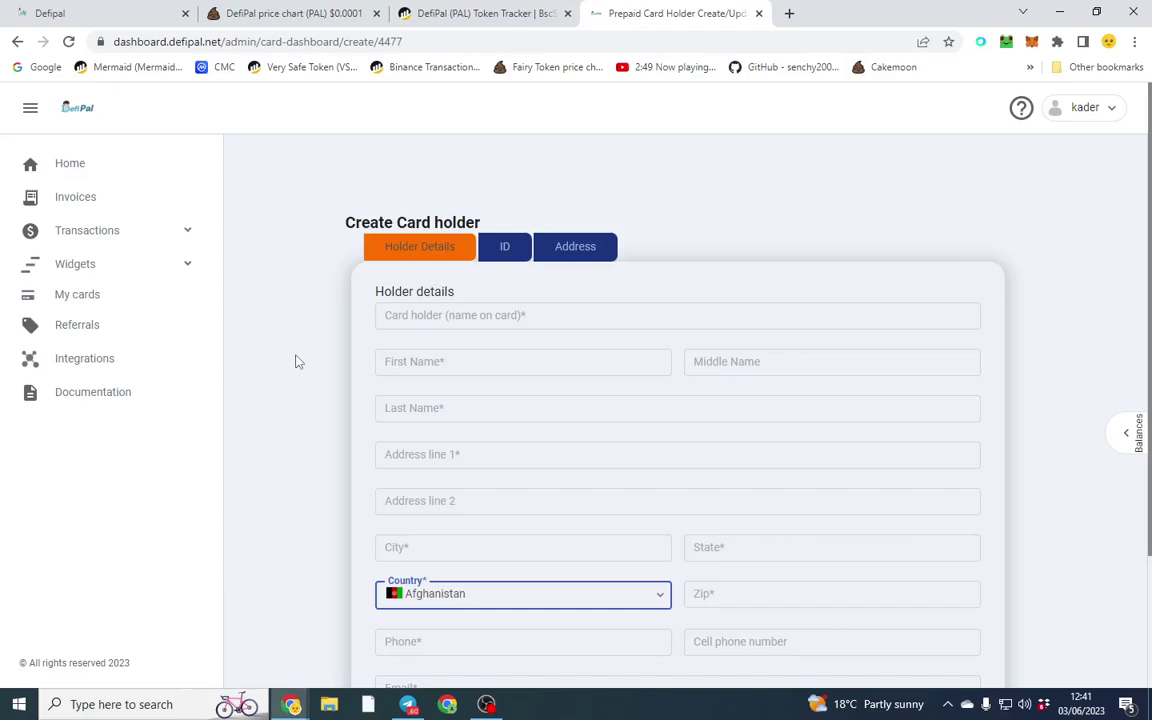
click(187, 231)
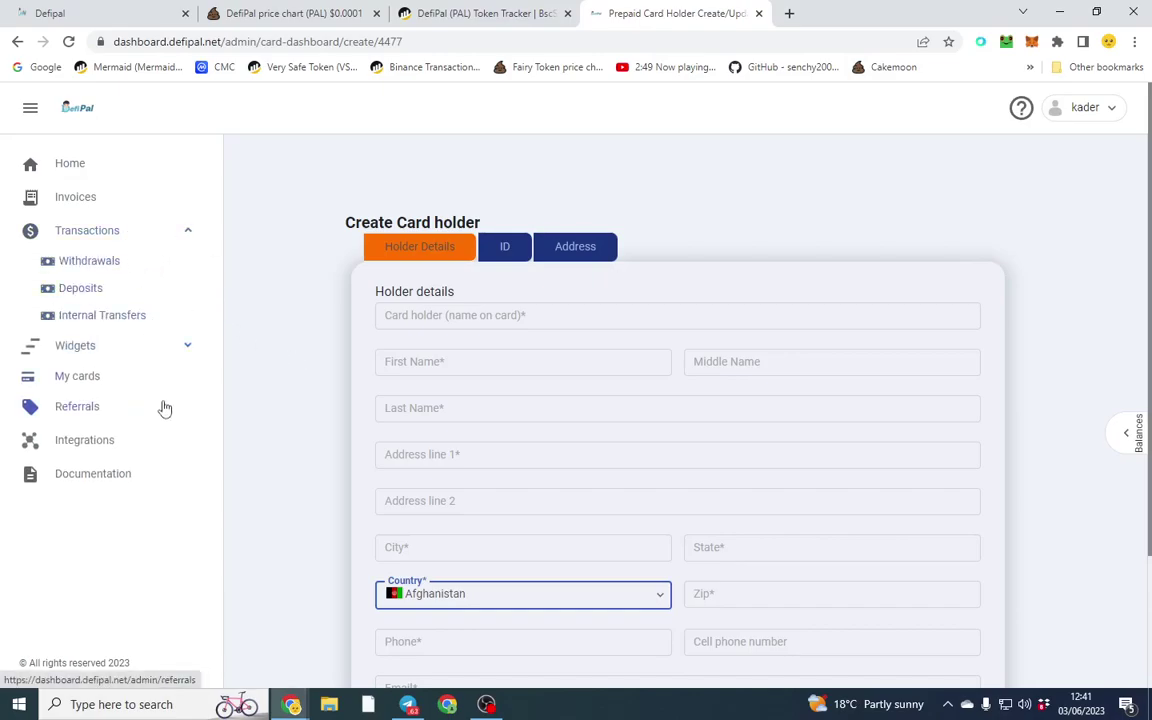
Step: Go back to Home and highlight the Orders and Paid orders cards
click(99, 152)
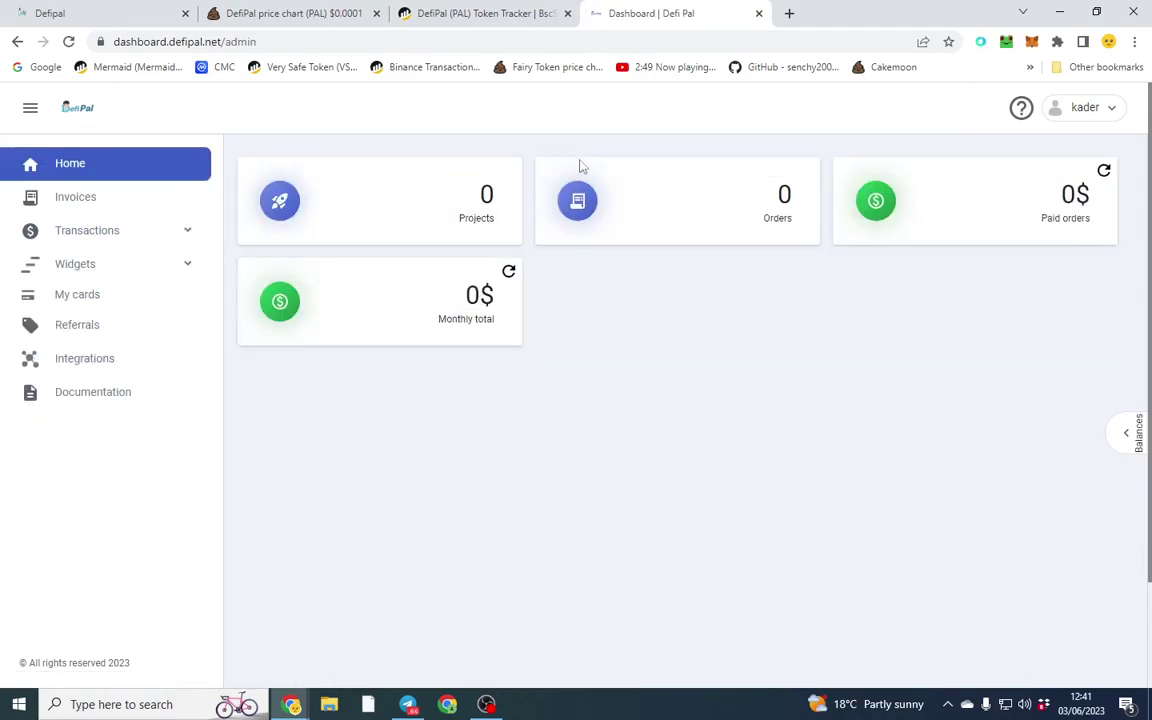
drag(580, 165, 1039, 360)
click(1040, 362)
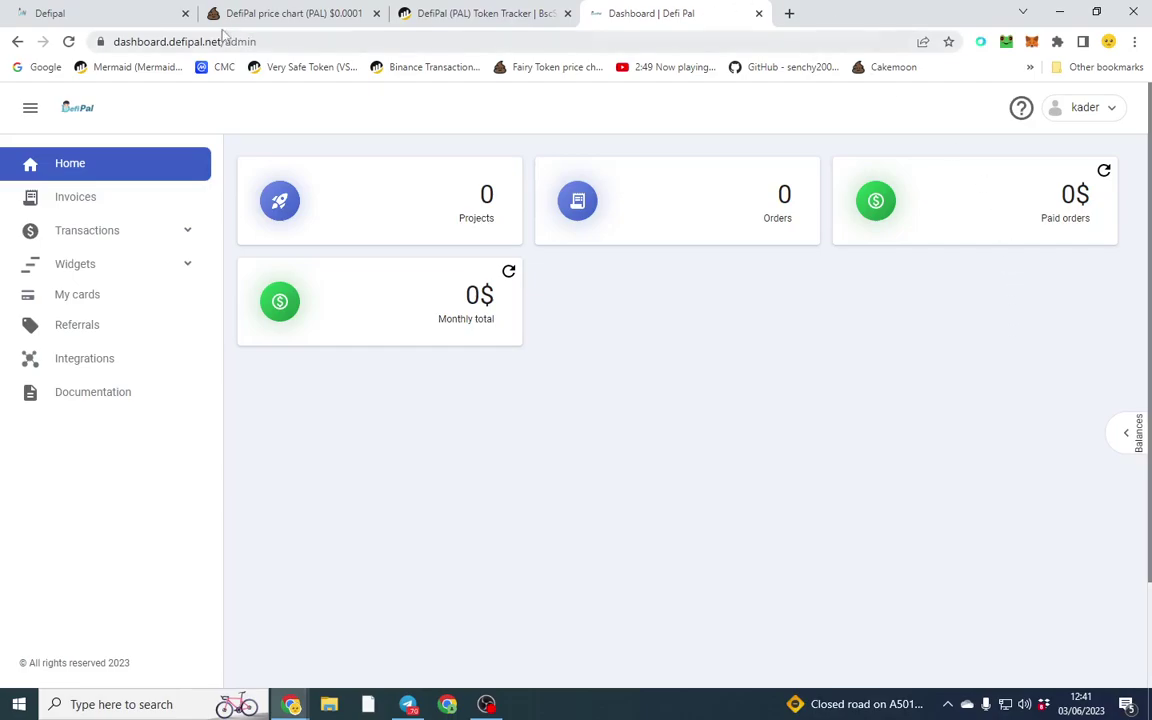
Step: Switch back to the PooCoin DefiPal (PAL) price chart tab
click(270, 13)
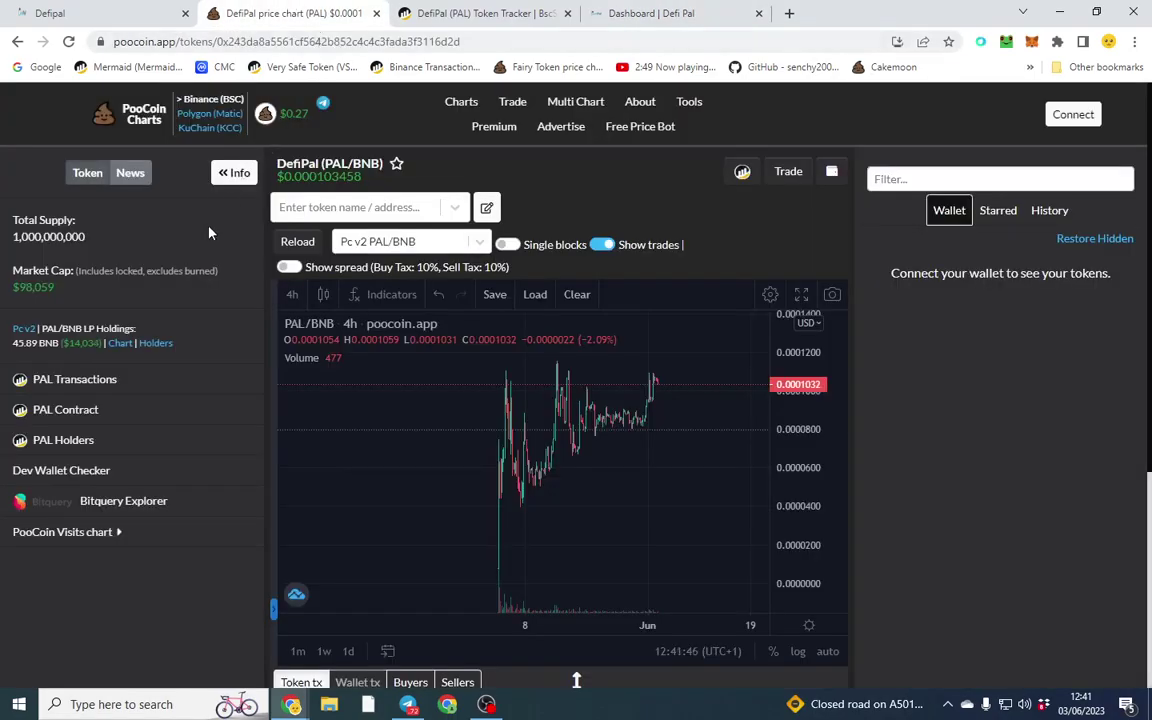